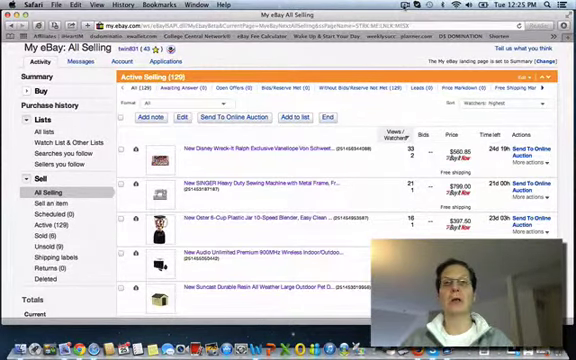
left_click(404, 5)
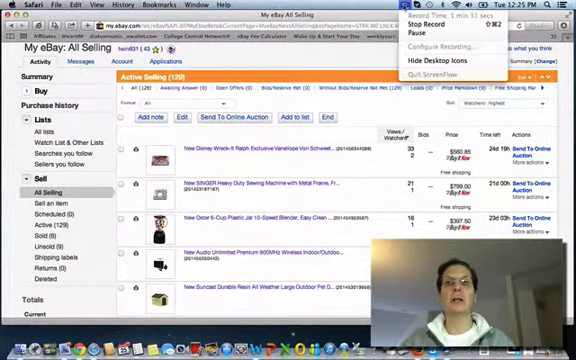